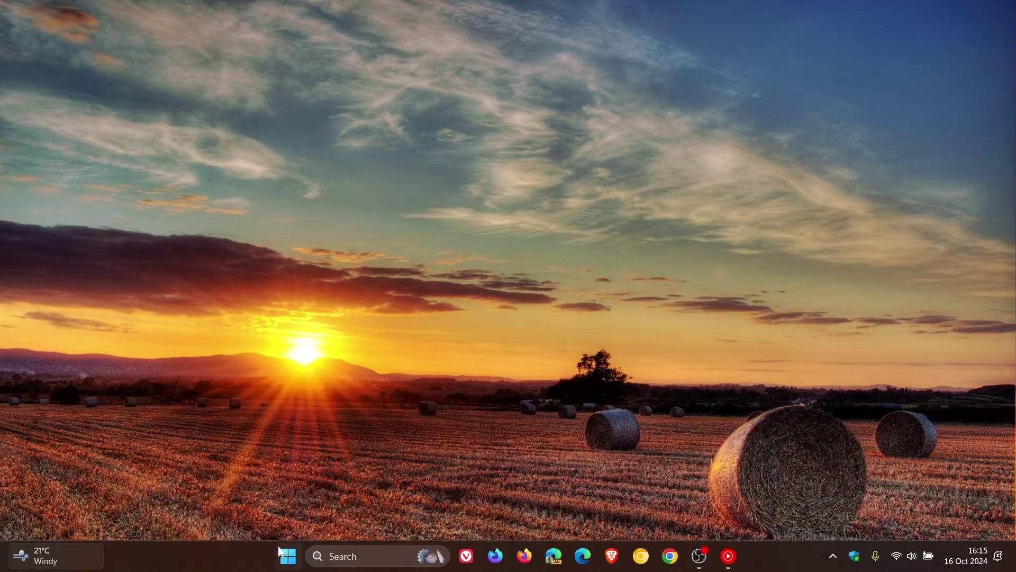
Step: Launch Photos from the Start menu's All apps list, opening its Gallery of 781 photos
click(288, 555)
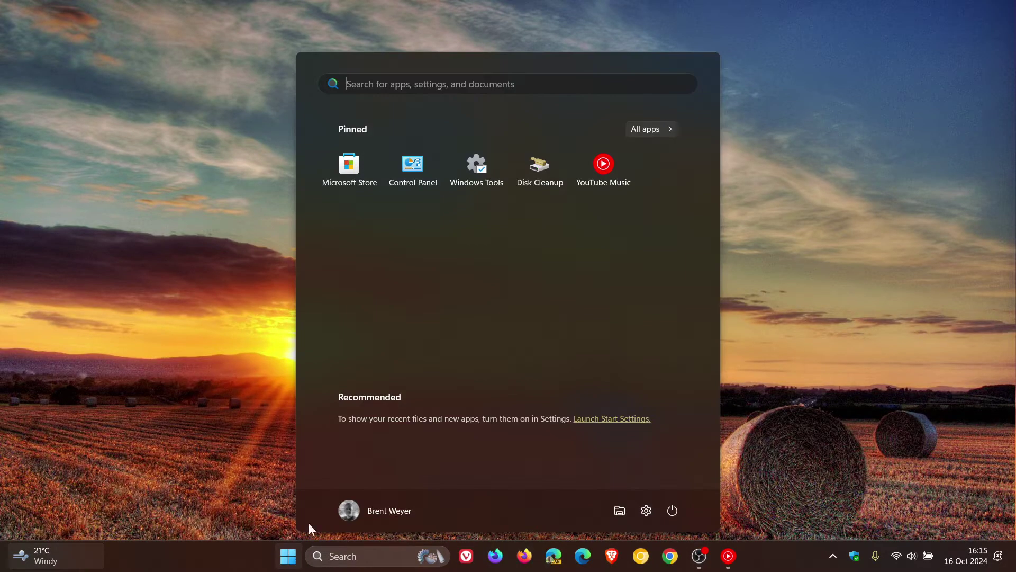
click(654, 129)
scroll(548, 299, down, 6)
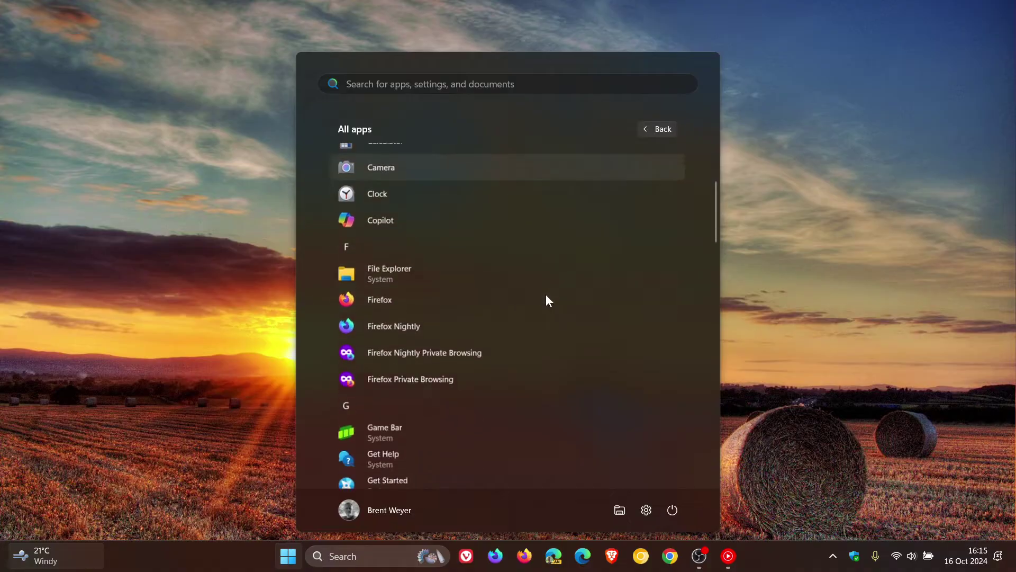
scroll(548, 282, down, 6)
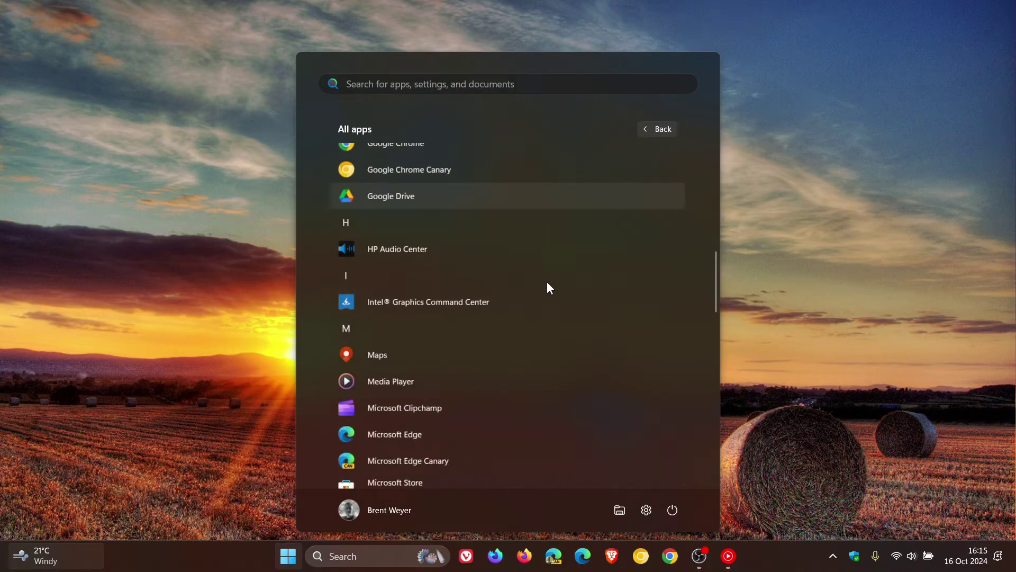
scroll(547, 282, down, 2)
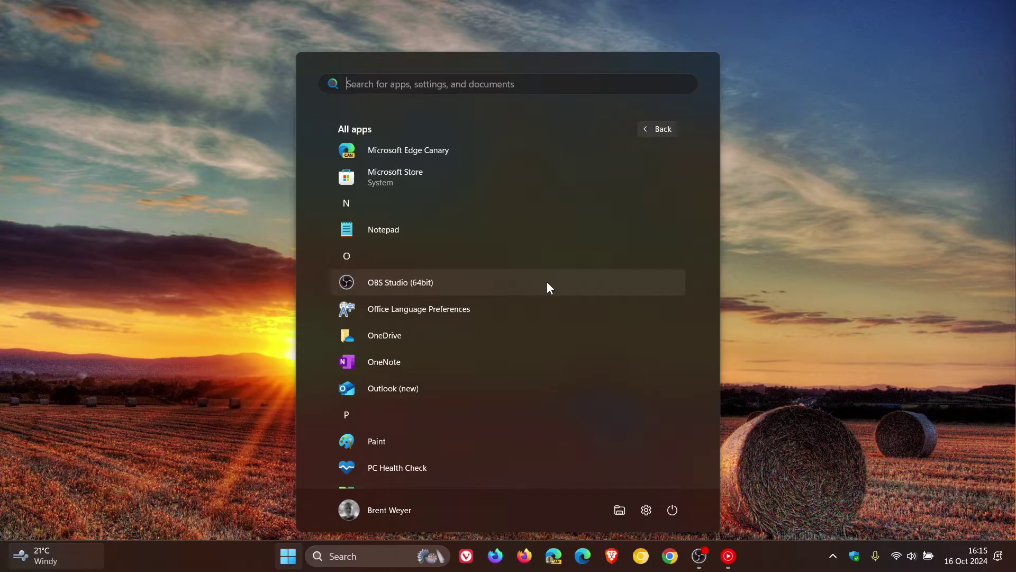
scroll(547, 288, down, 2)
scroll(547, 291, down, 1)
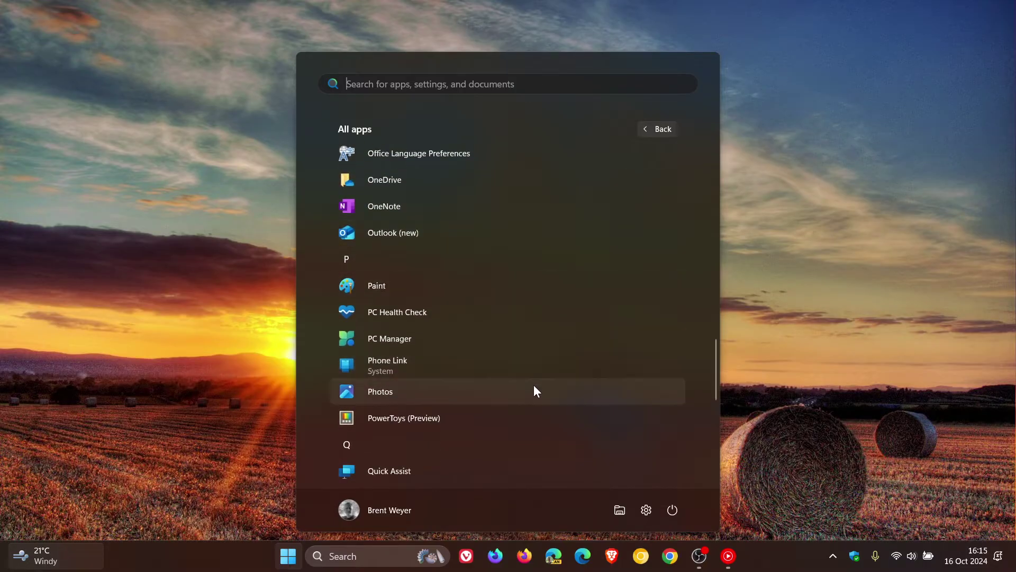
key(Escape)
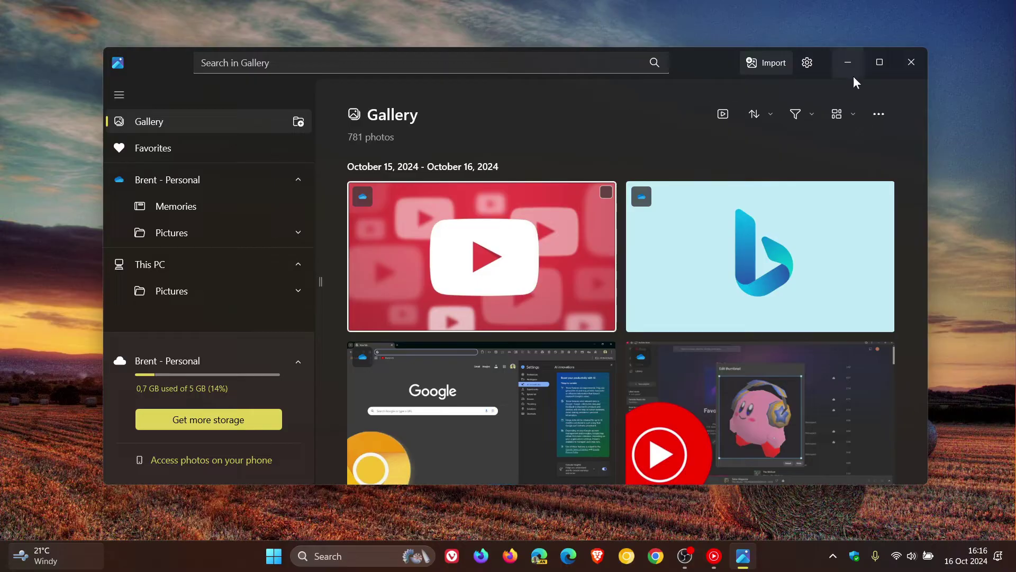
Step: Minimize the Photos window and open Windows Settings from the Start menu
click(852, 58)
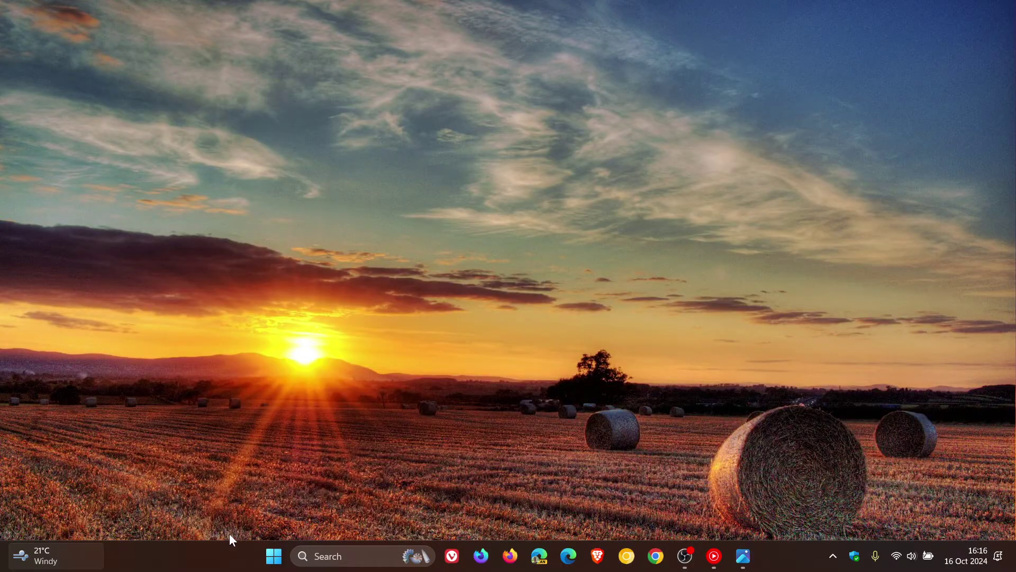
click(273, 561)
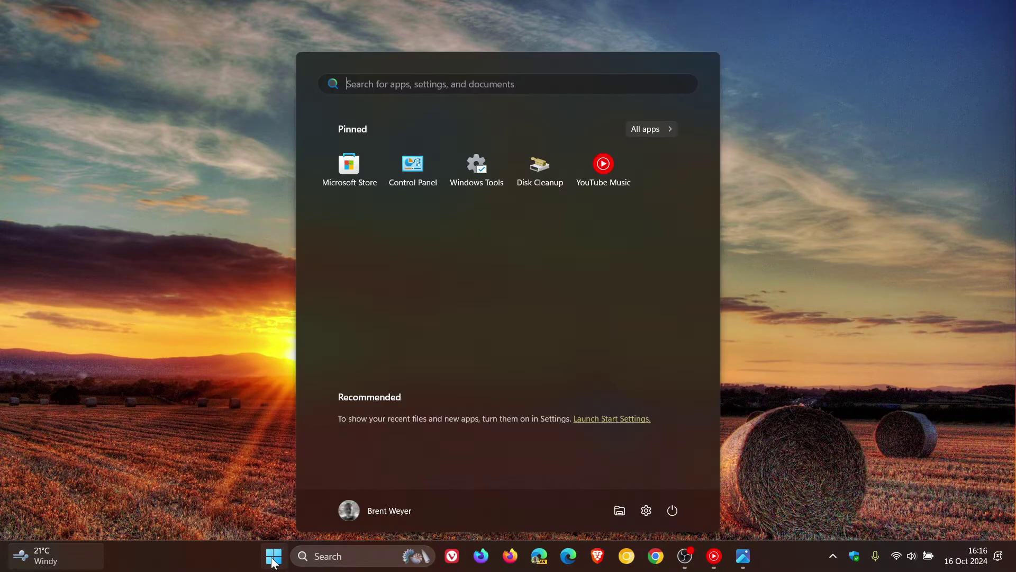
click(646, 511)
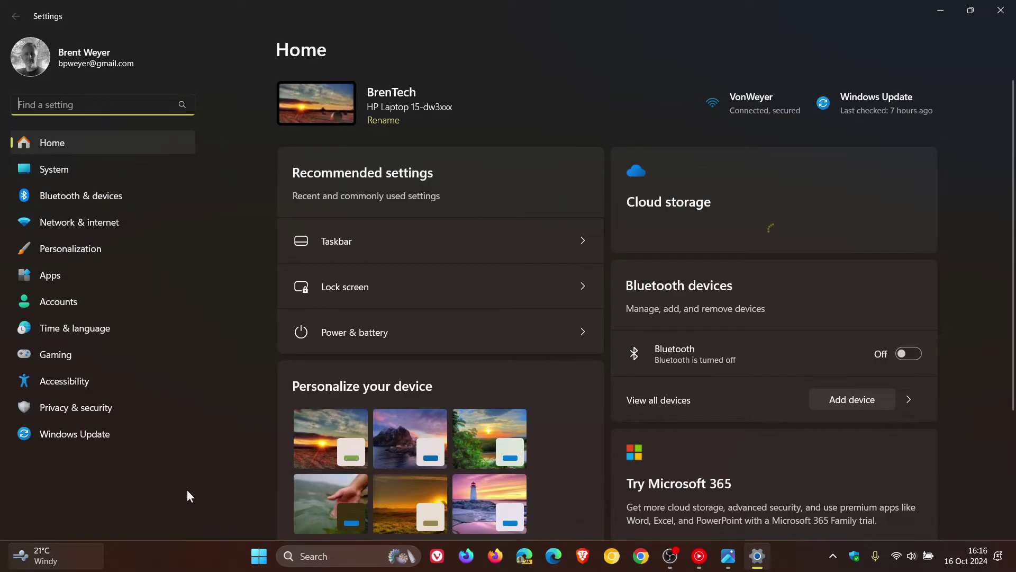
Step: Go to Apps > Installed apps and scroll the list to Photos (117 MB)
click(81, 276)
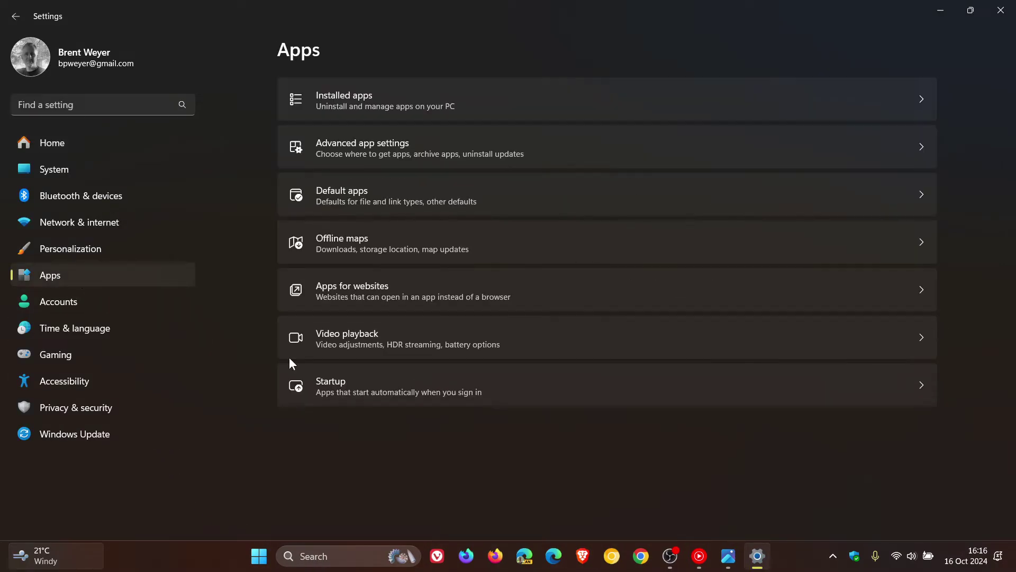
click(691, 101)
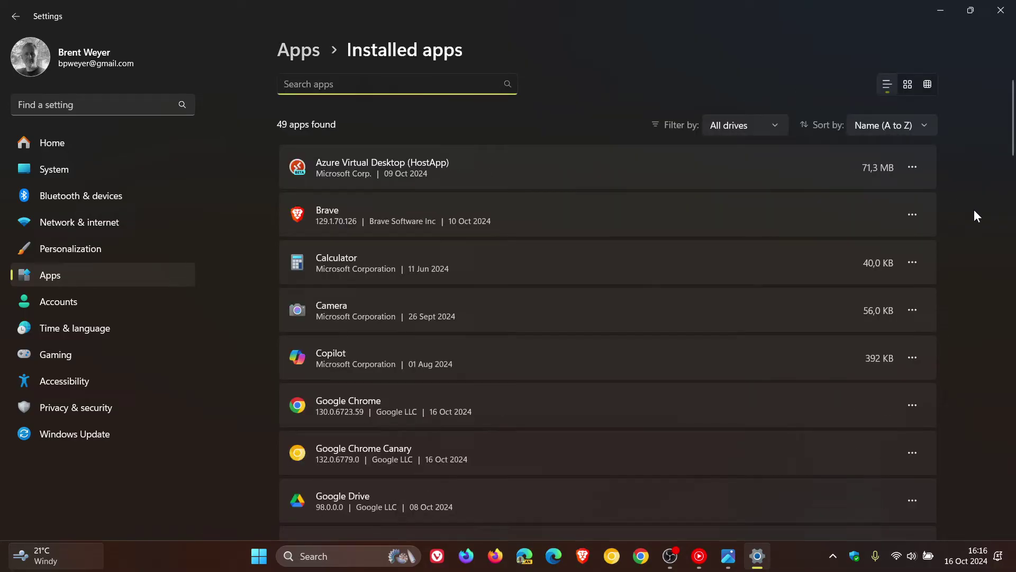
scroll(975, 212, down, 15)
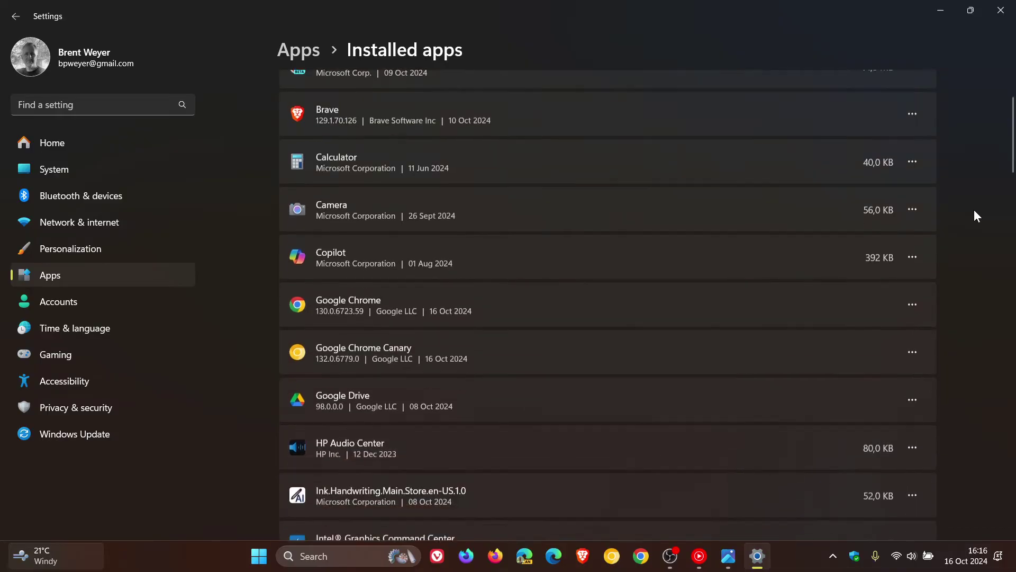
scroll(974, 211, down, 8)
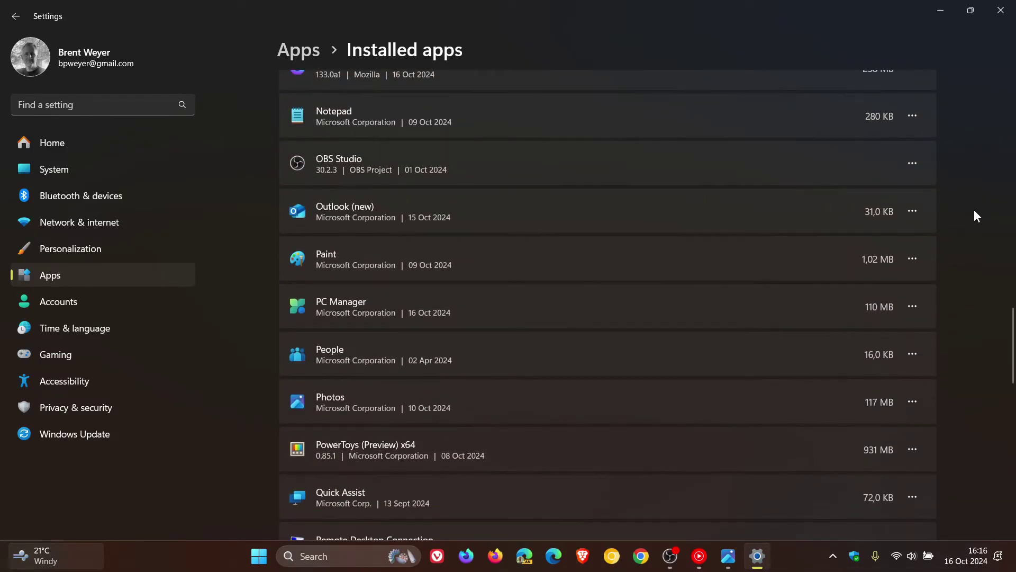
scroll(974, 209, down, 3)
scroll(732, 274, up, 1)
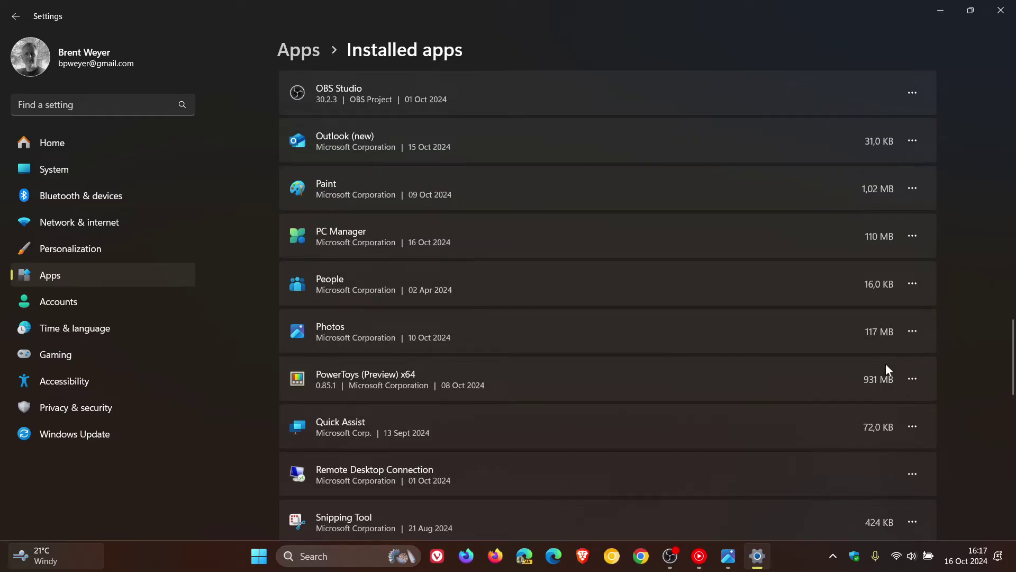
Step: Open Advanced options from the Photos menu and scroll to the Repair, Reset and Uninstall sections
click(911, 331)
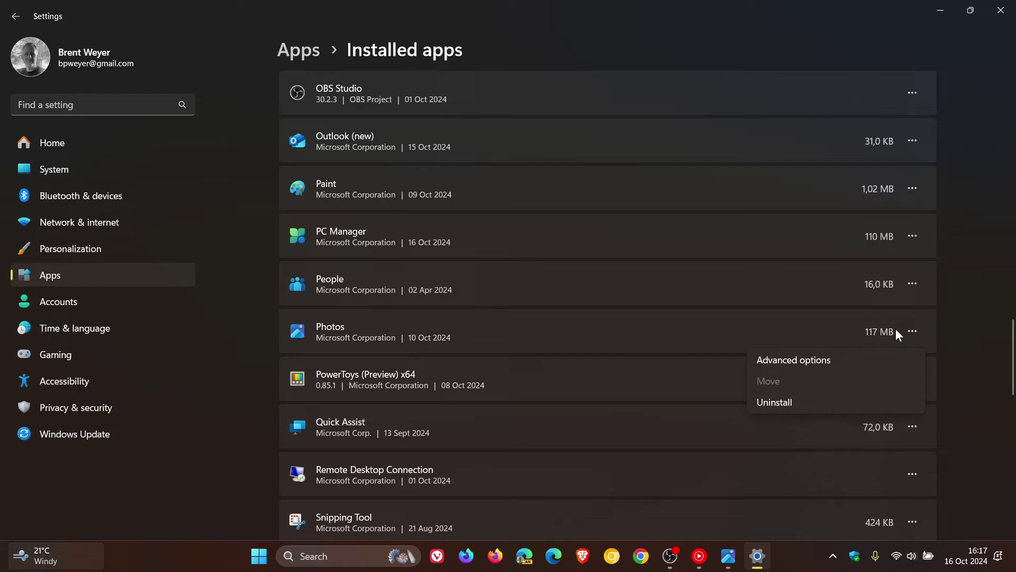
click(794, 359)
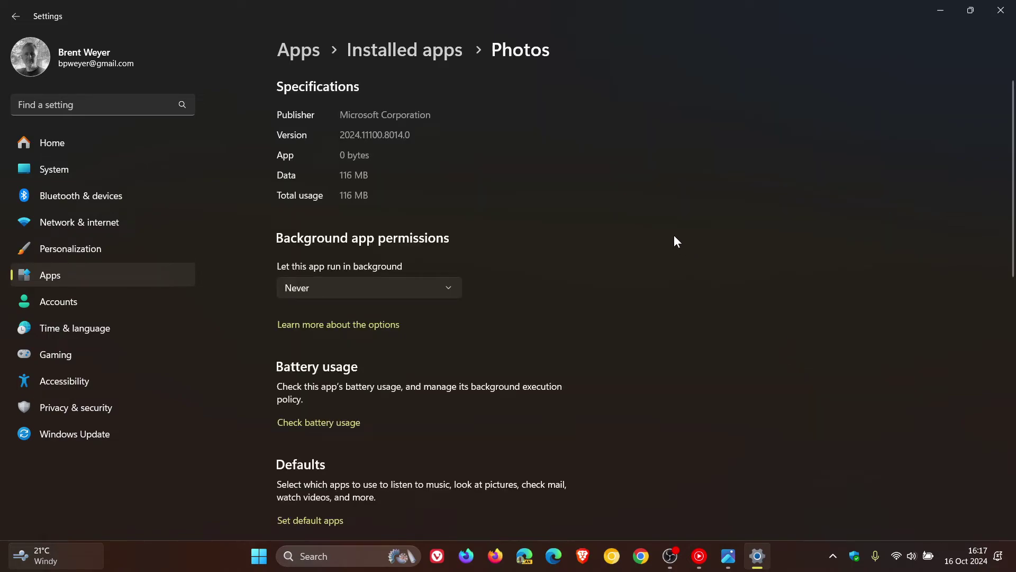
scroll(674, 236, down, 2)
scroll(674, 236, down, 3)
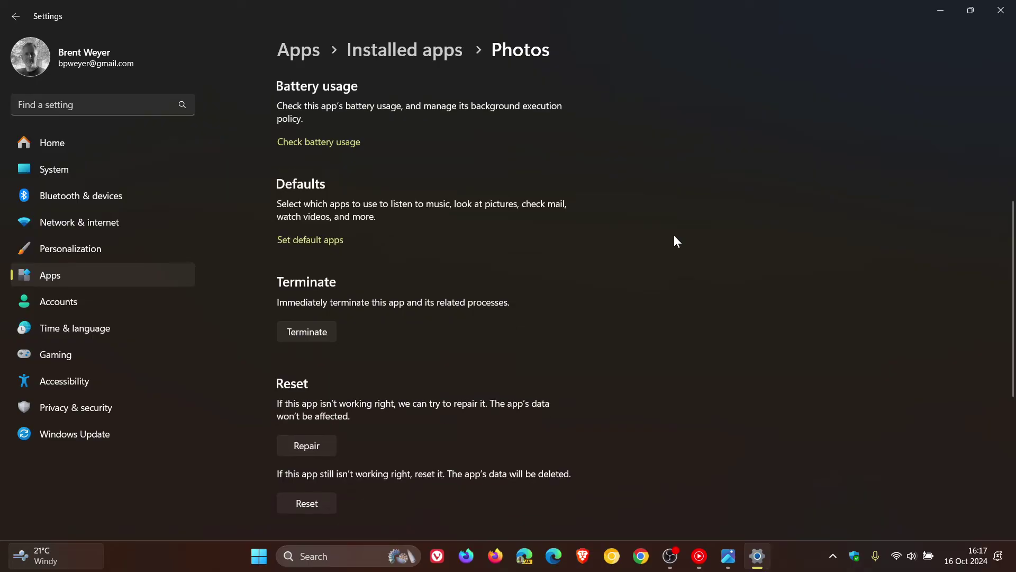
scroll(675, 236, down, 3)
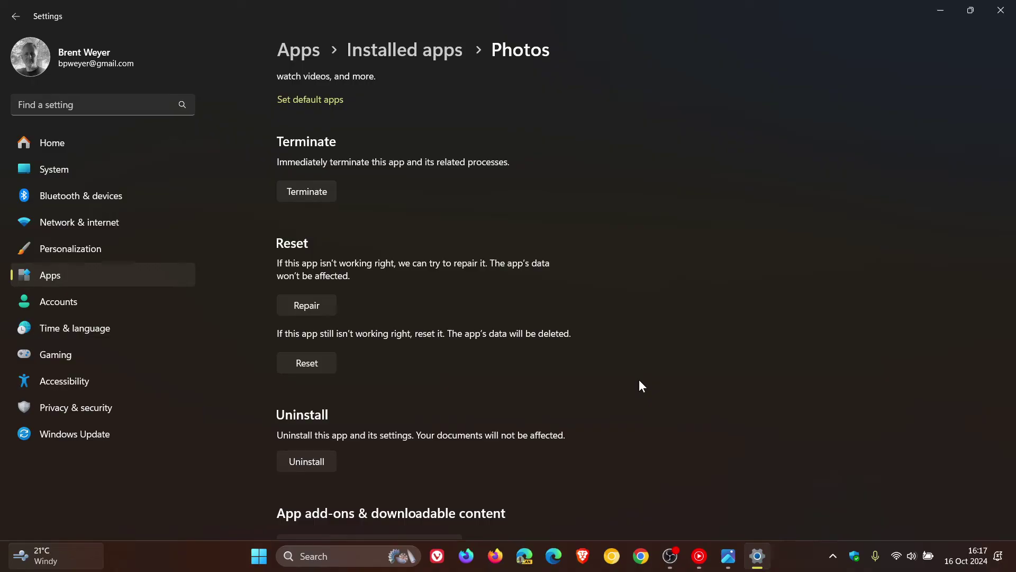
Step: Return to Installed apps, open the Photos menu showing Uninstall, then dismiss it without choosing
click(13, 20)
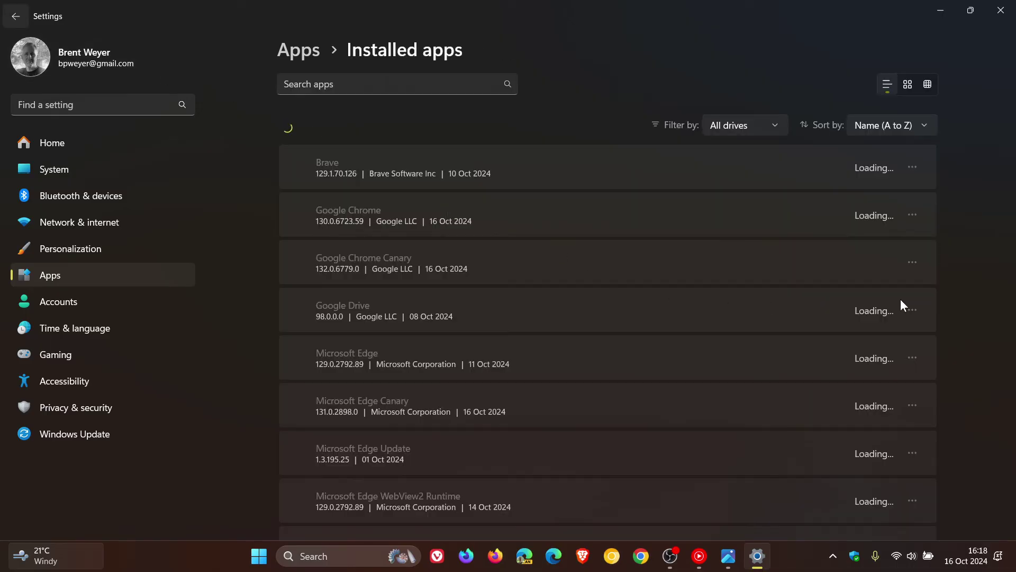
scroll(959, 310, down, 15)
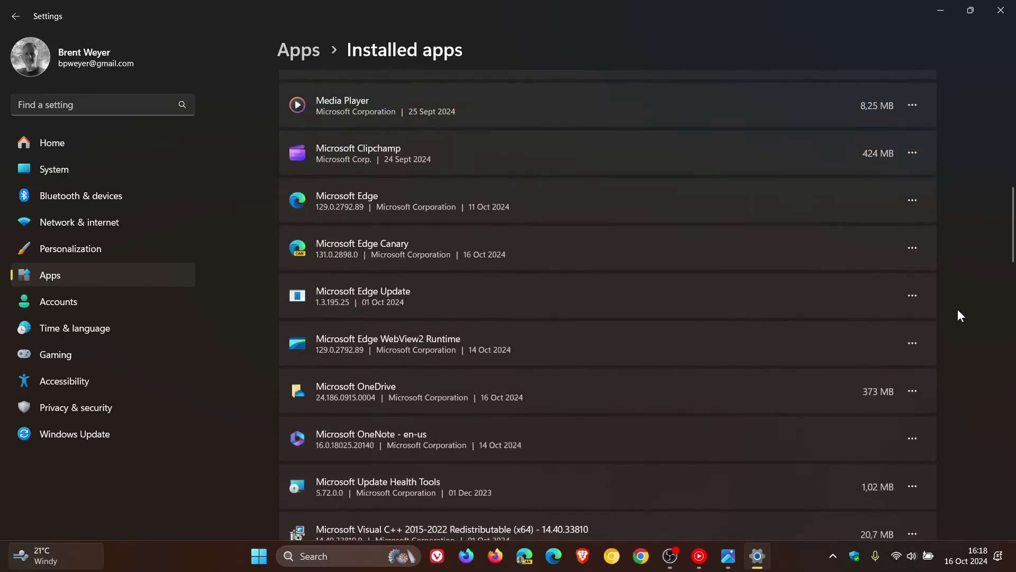
scroll(959, 312, down, 5)
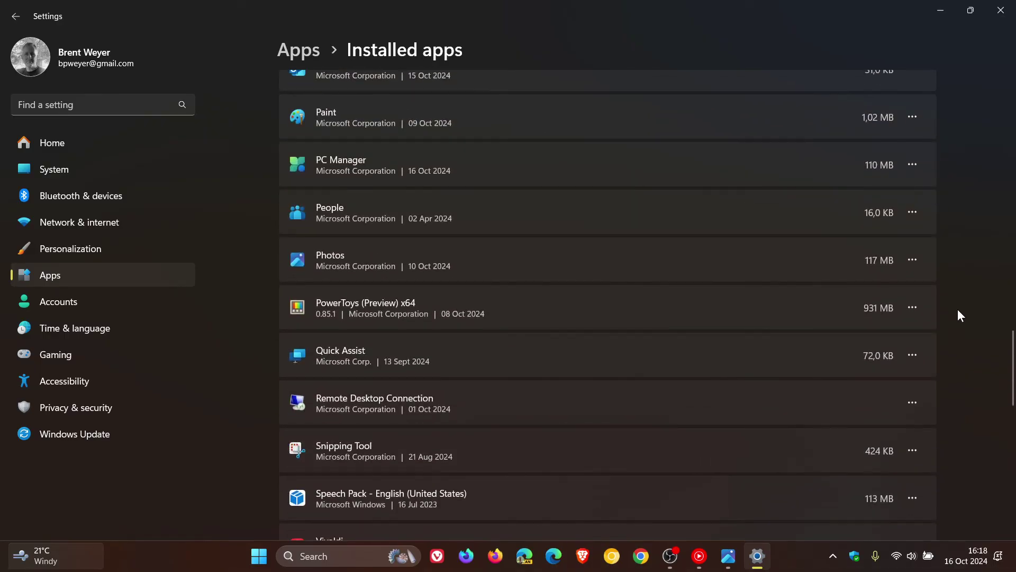
click(917, 260)
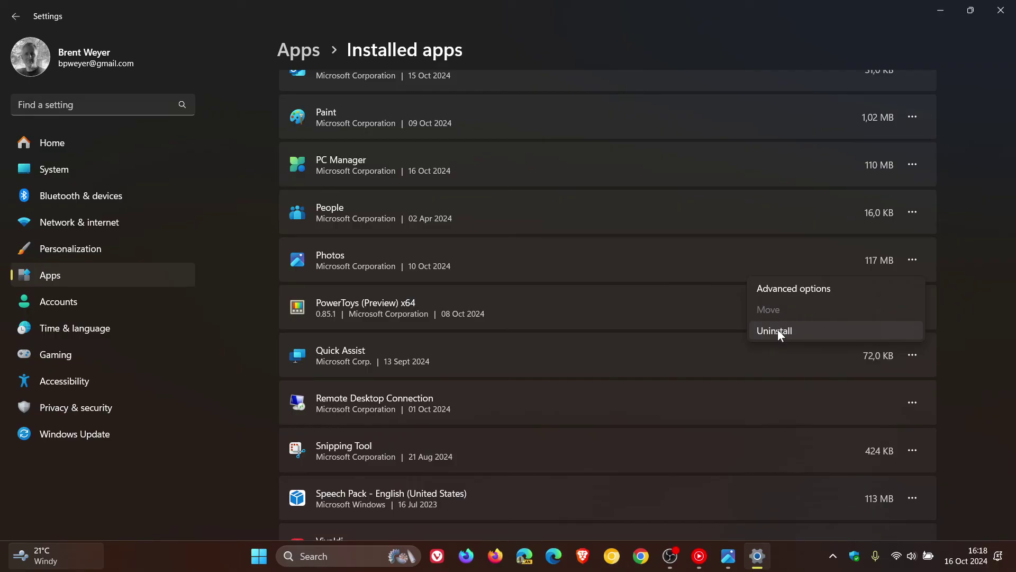
click(965, 252)
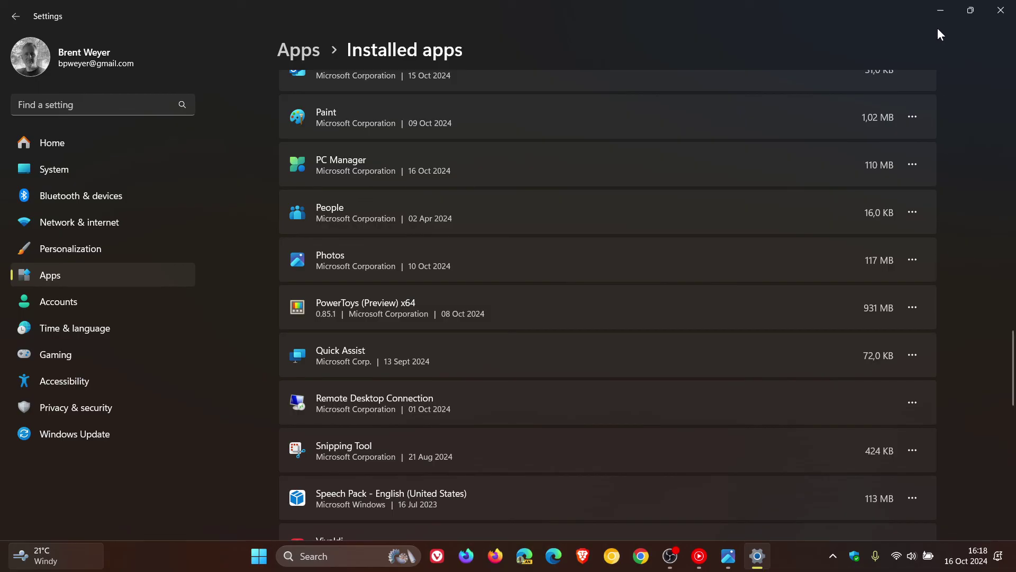
Step: Minimize Settings, briefly restore the Photos Gallery, then minimize it to show the desktop
click(939, 12)
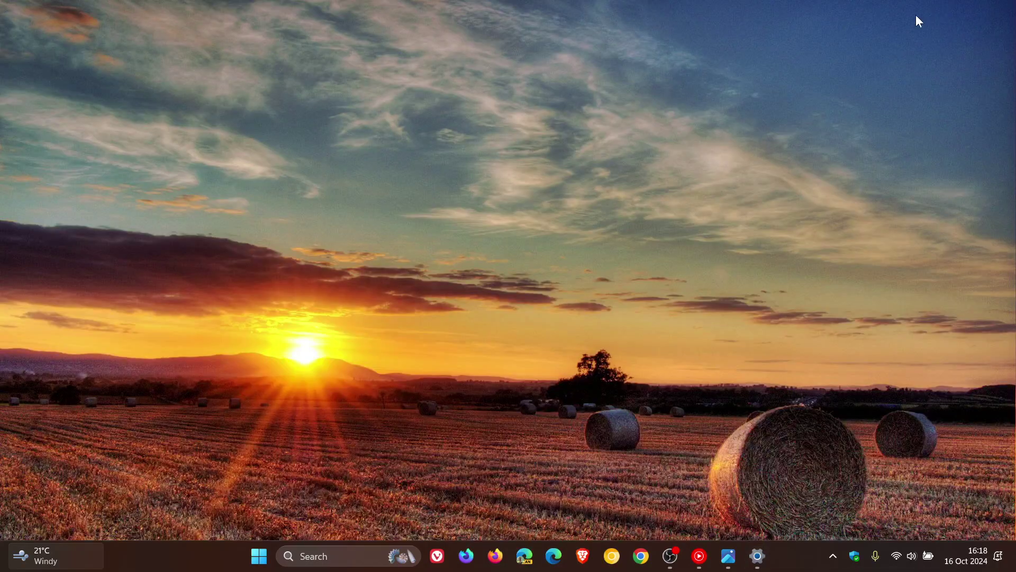
click(728, 556)
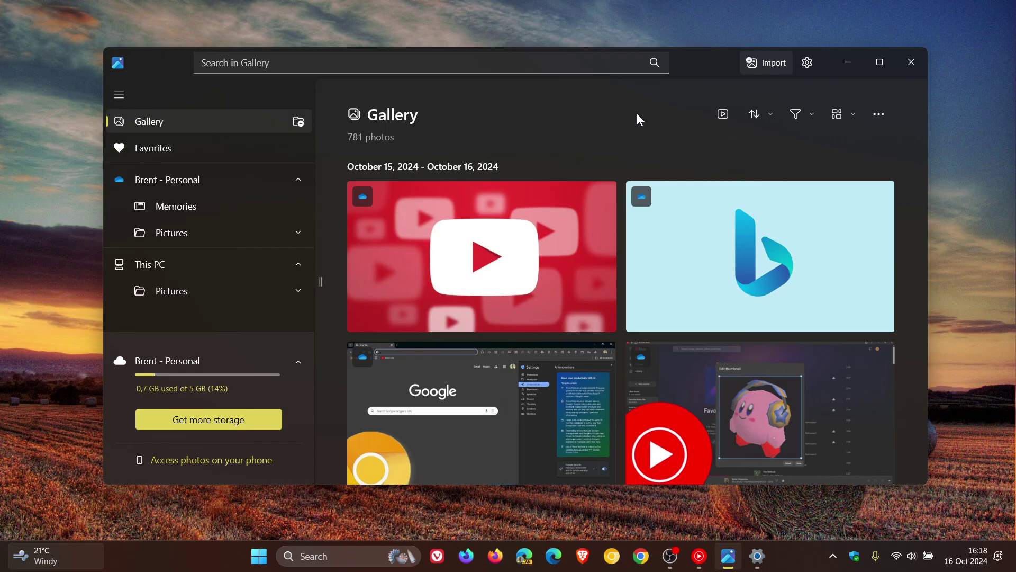
click(848, 66)
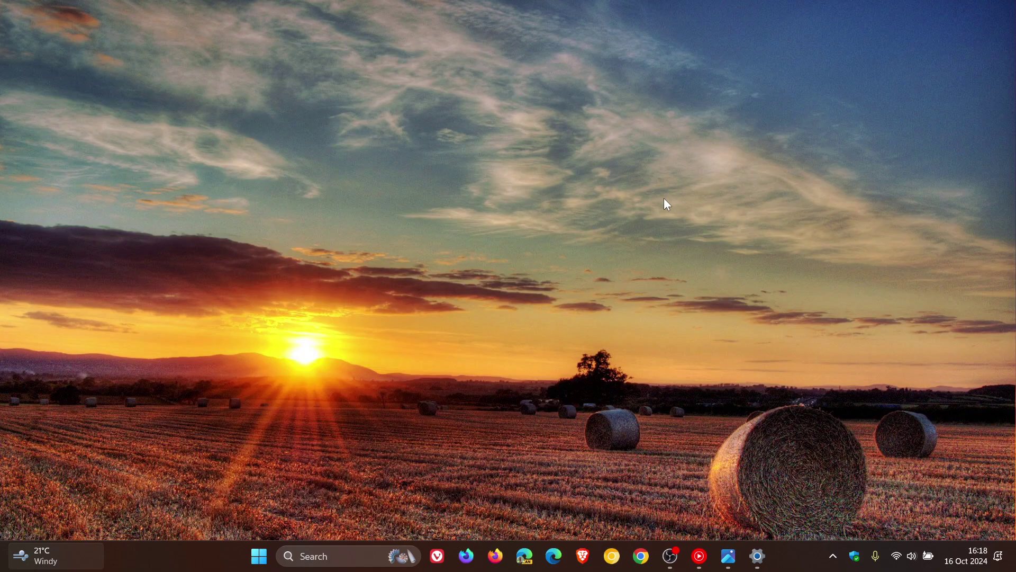